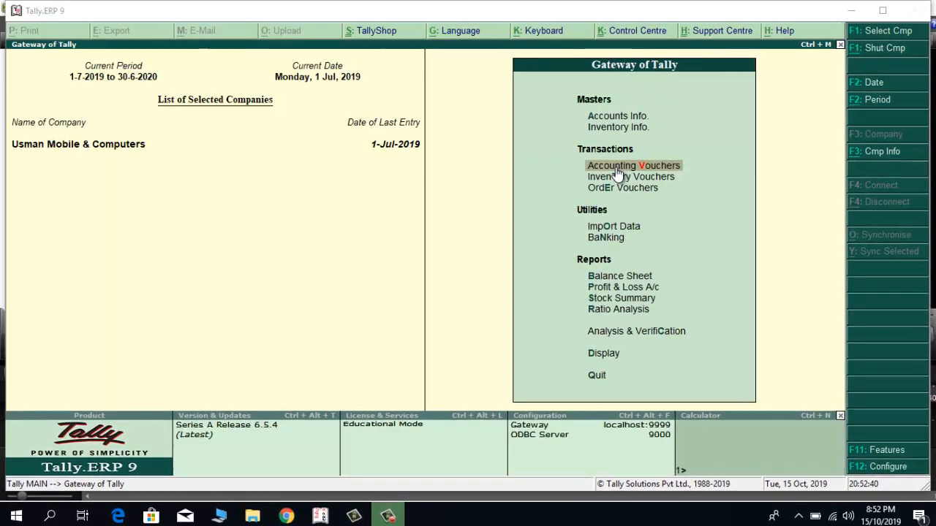
Open accounting voucher entry for a new sales voucher and set its reference number to 105
left_click(615, 167)
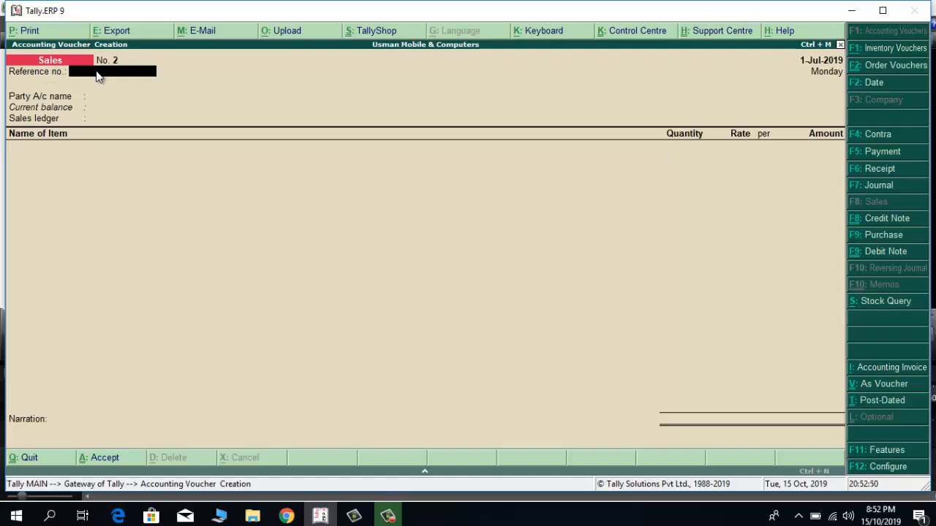
type("105")
key("Return")
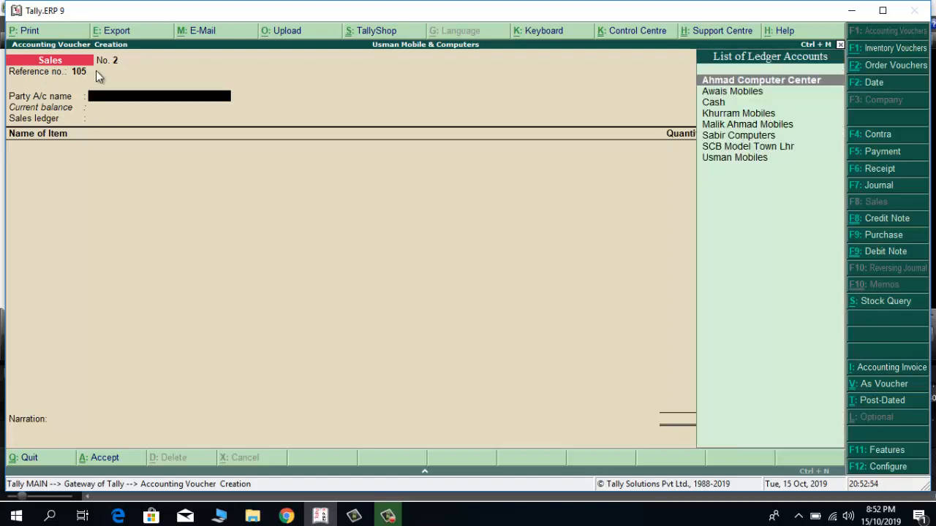
Choose Cash as the party account of the sales voucher
key("Down")
key("Down")
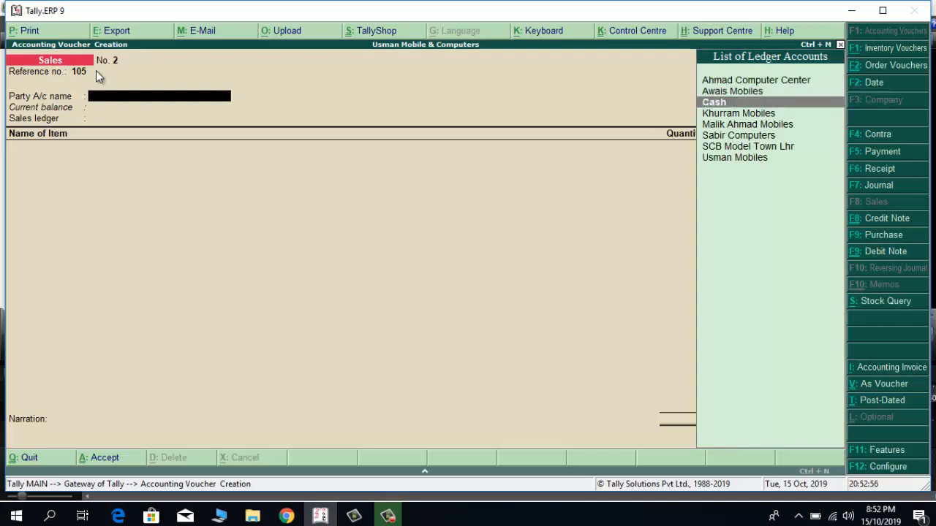
key("Up")
key("Down")
key("Down")
key("Down")
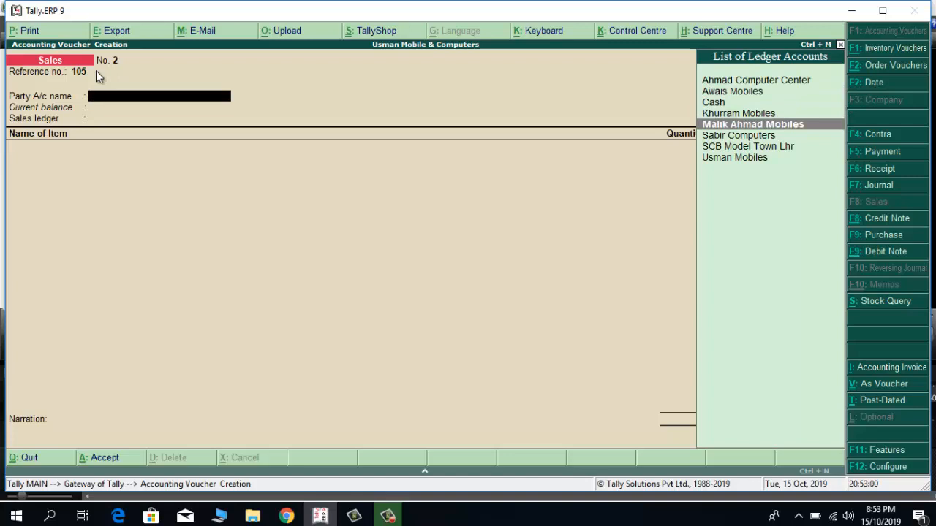
key("Up")
key("Up")
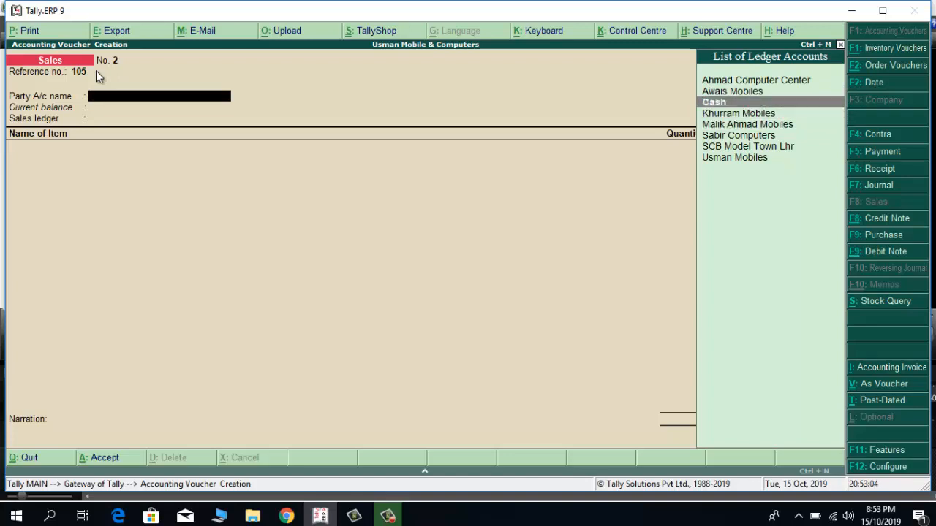
key("Down")
key("Down")
key("Down")
key("Down")
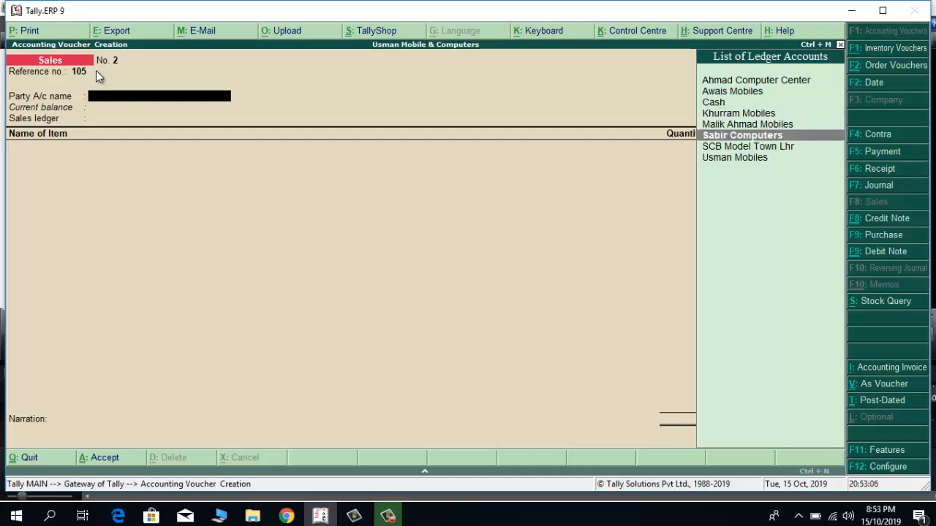
key("Up")
key("Up")
key("Up")
key("Up")
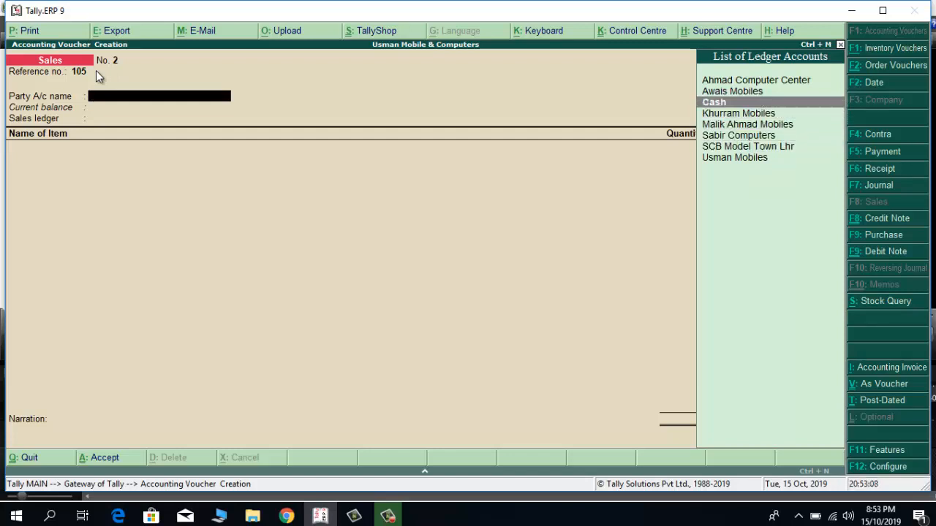
key("Return")
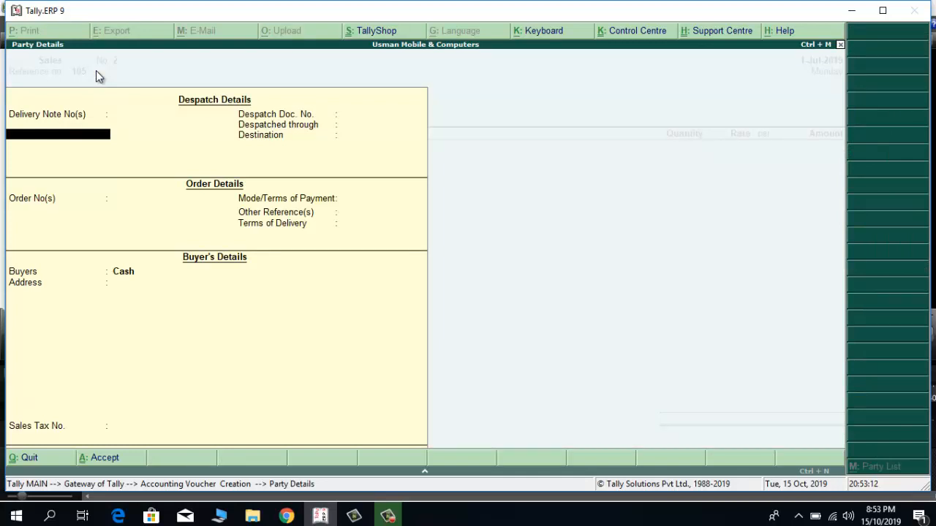
Leave the despatch details blank and set the order number list to End of List
key("Return")
key("Return")
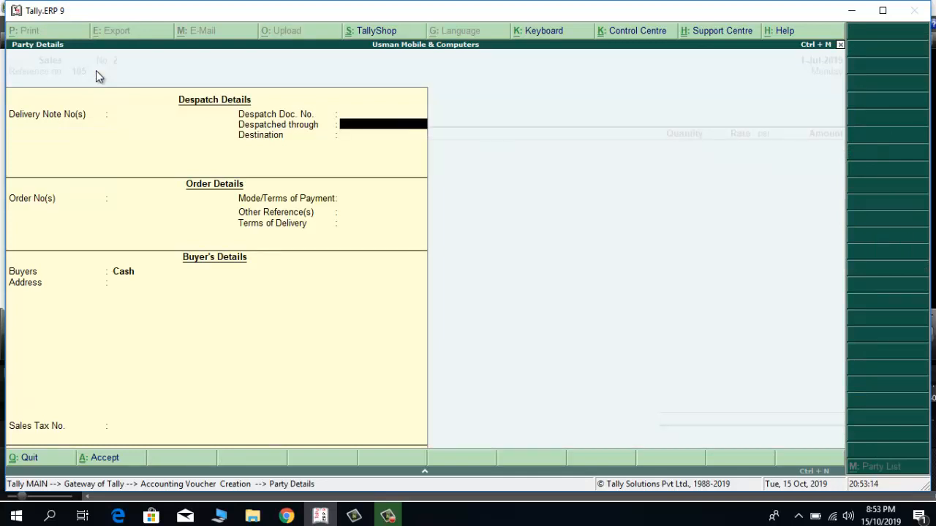
key("Return")
key("Return")
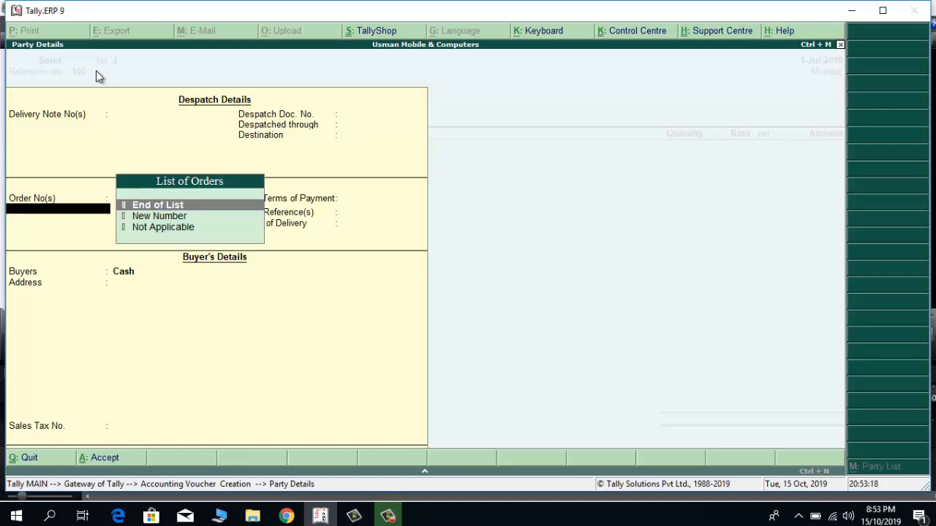
key("Return")
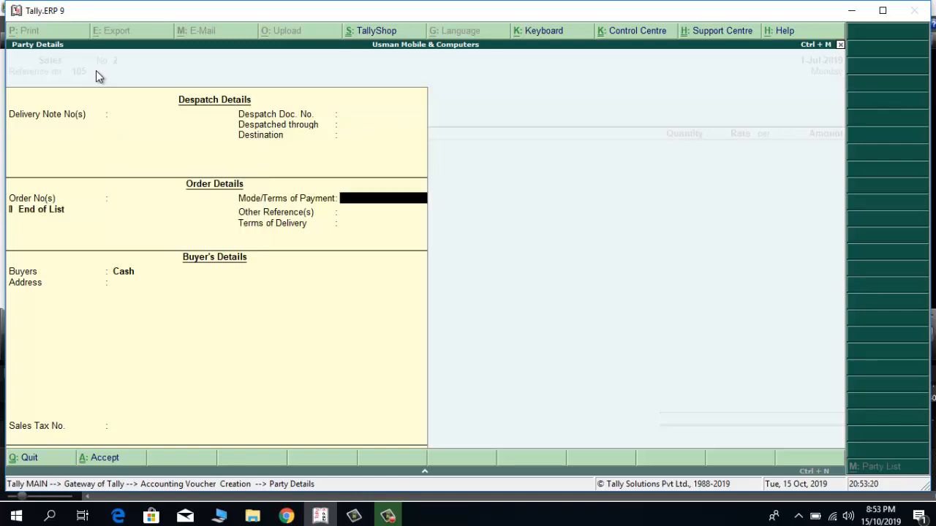
Set the mode/terms of payment to Cash and accept the remaining party details with Cash as the buyer
type("Cash")
key("Return")
key("Return")
key("Return")
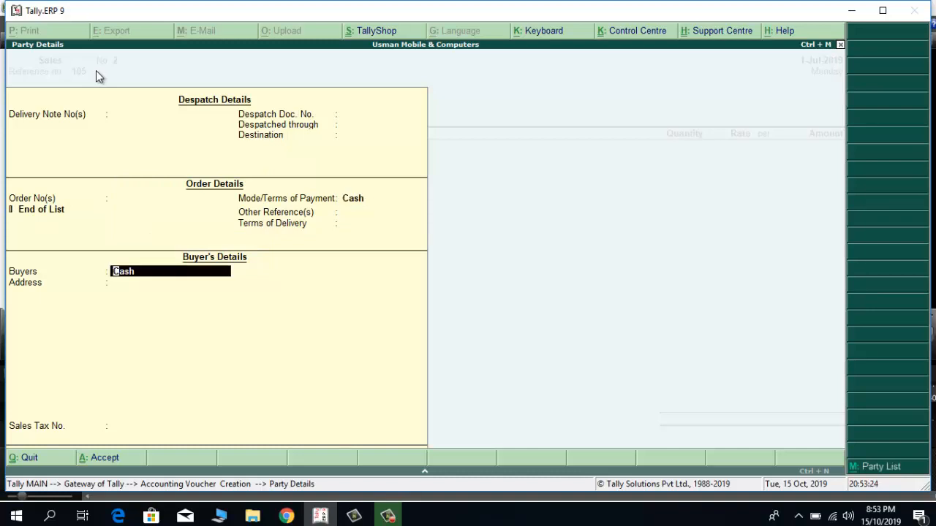
key("Return")
key("Return")
key("Return")
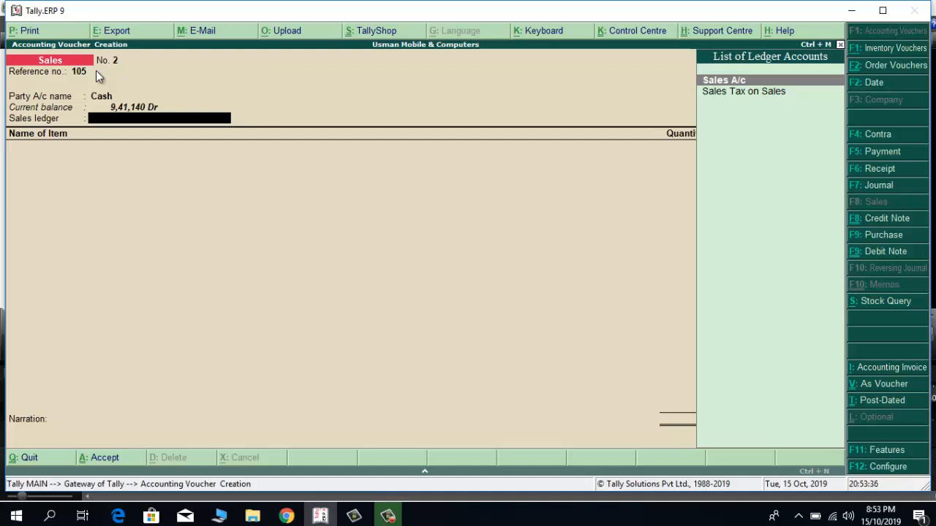
Choose Sales A/c as the sales ledger and add the item Laptop Dell Inspiron J7 with order number Not Applicable
key("Return")
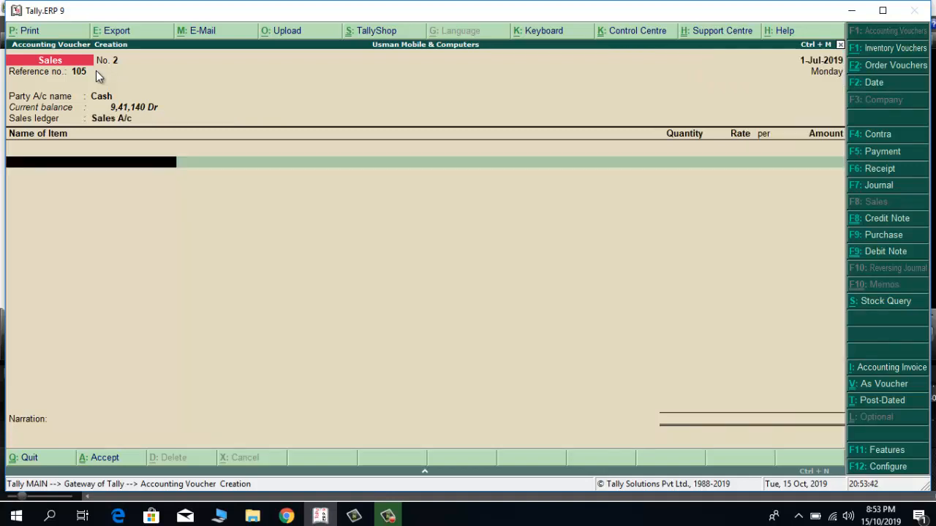
type("L")
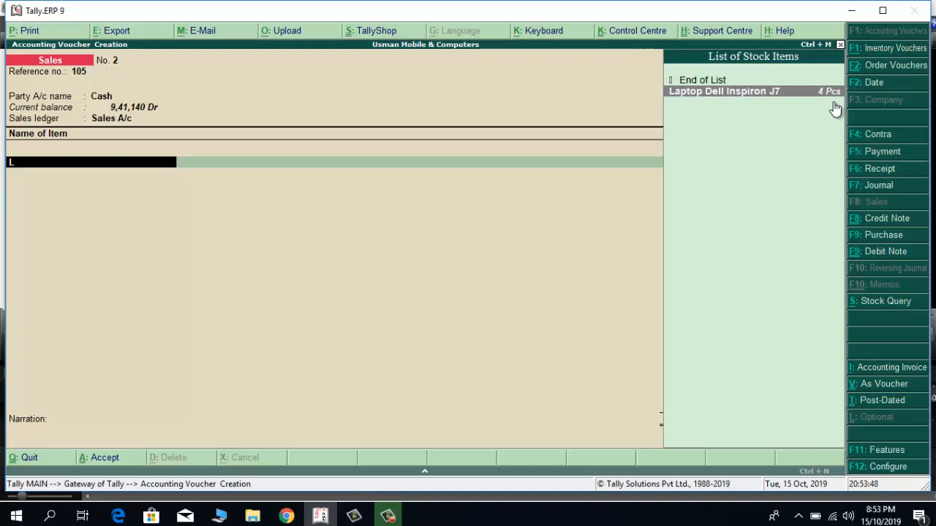
key("Return")
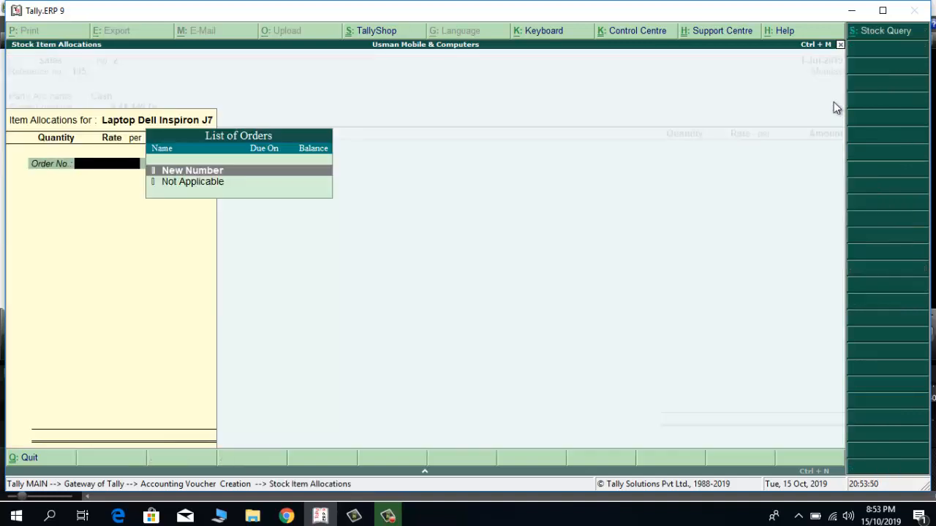
key("Down")
key("Return")
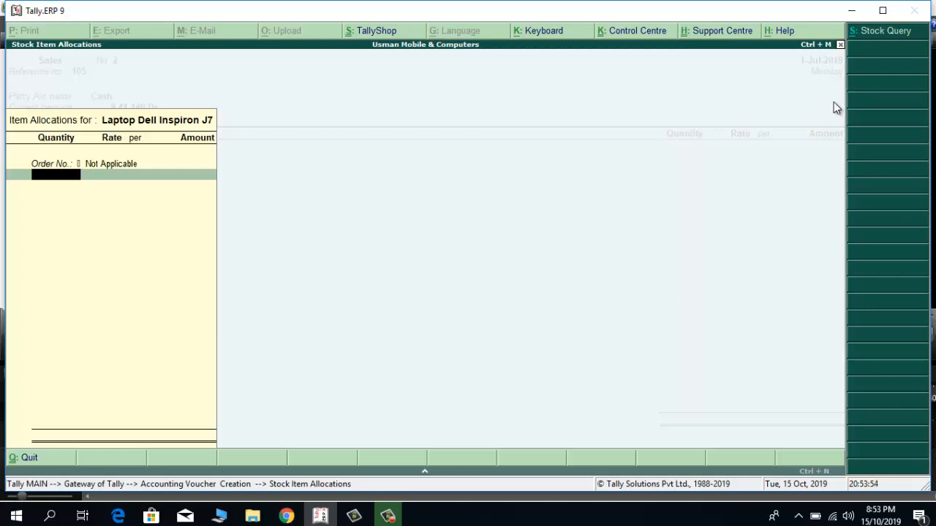
Set the laptop's quantity to 1 Pcs, accept the rate of 72,000 and end its item allocation
type("1")
key("Return")
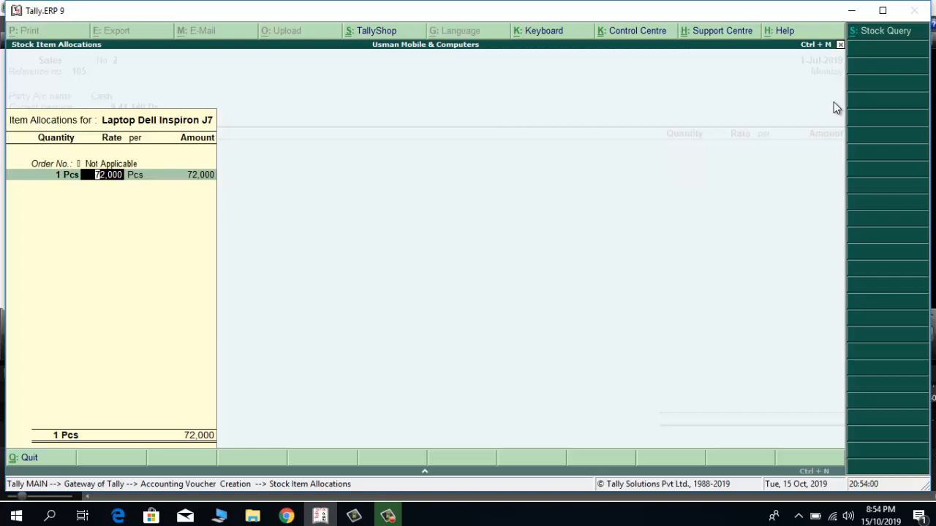
key("Return")
key("Return")
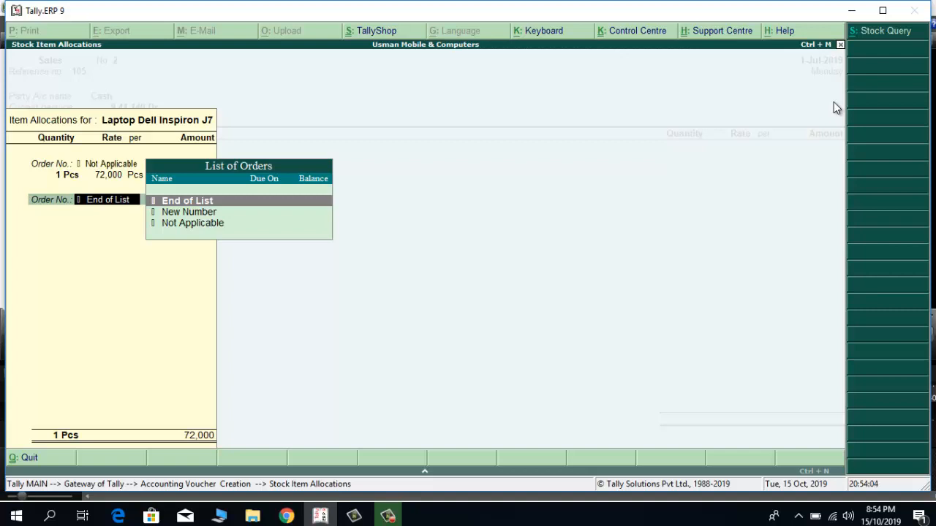
key("Return")
key("Return")
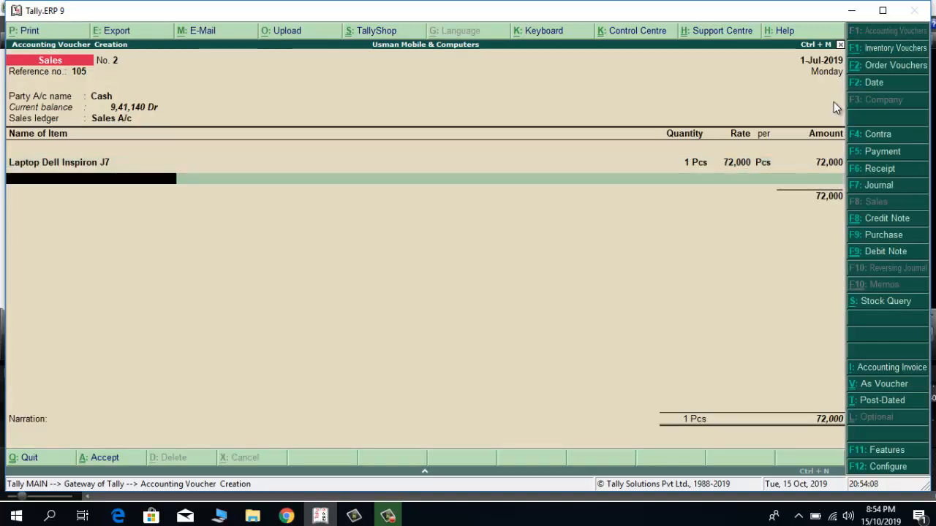
type("M")
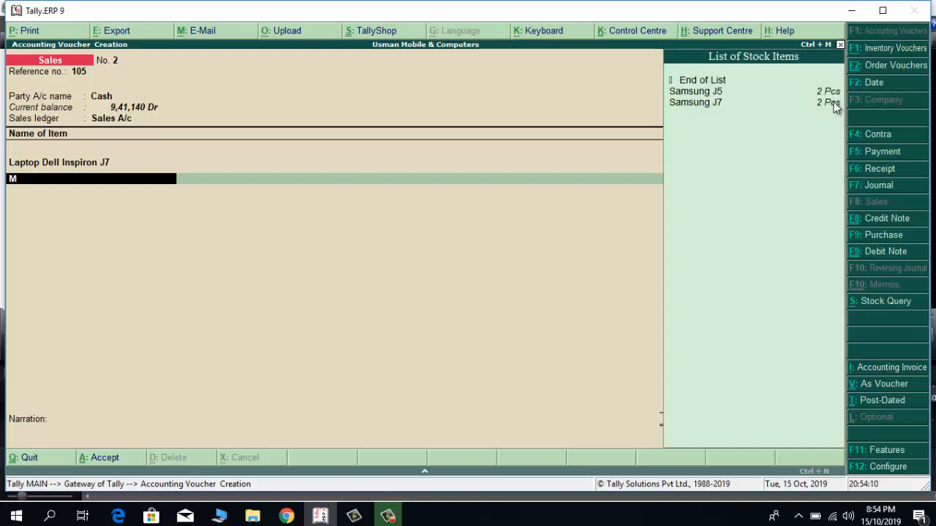
key("Down")
key("Down")
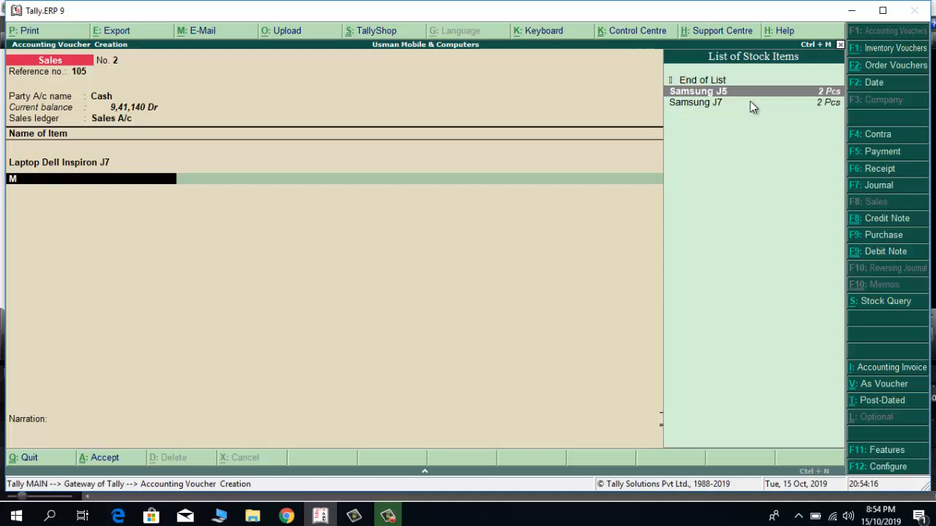
key("BackSpace")
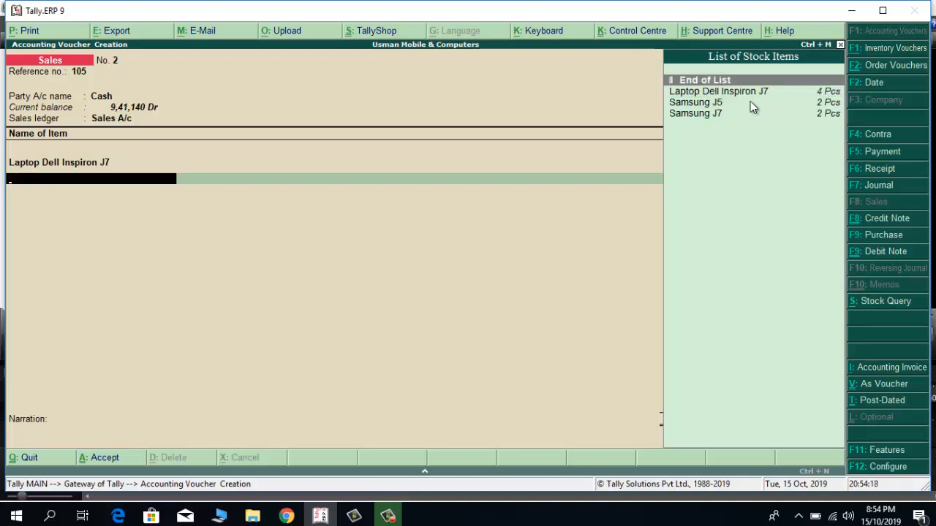
End the stock item list and add the Sales Tax on Sales ledger at 17% to the voucher
key("Return")
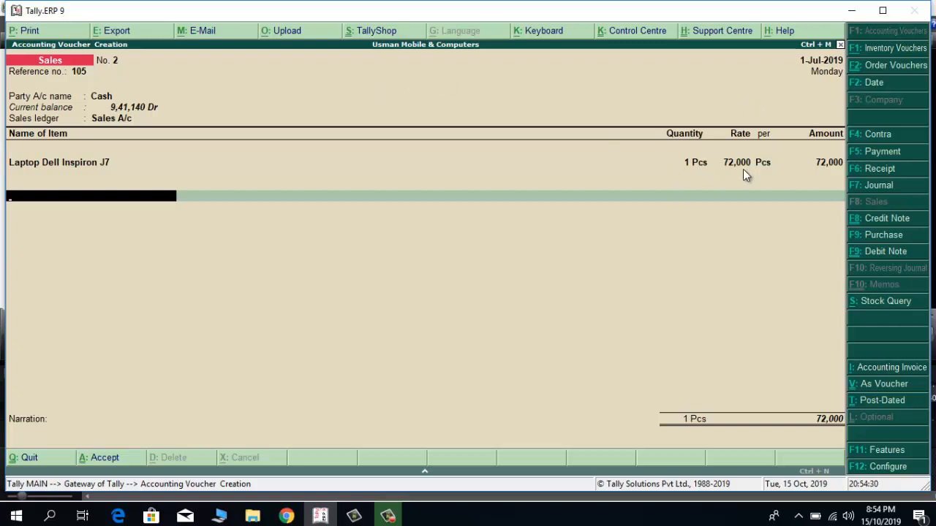
type("Sal")
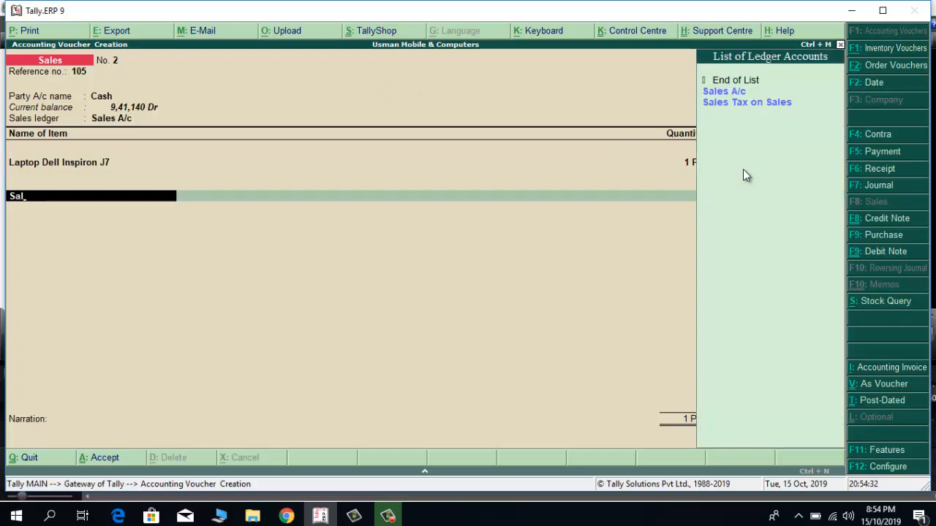
key("Down")
key("Down")
key("Return")
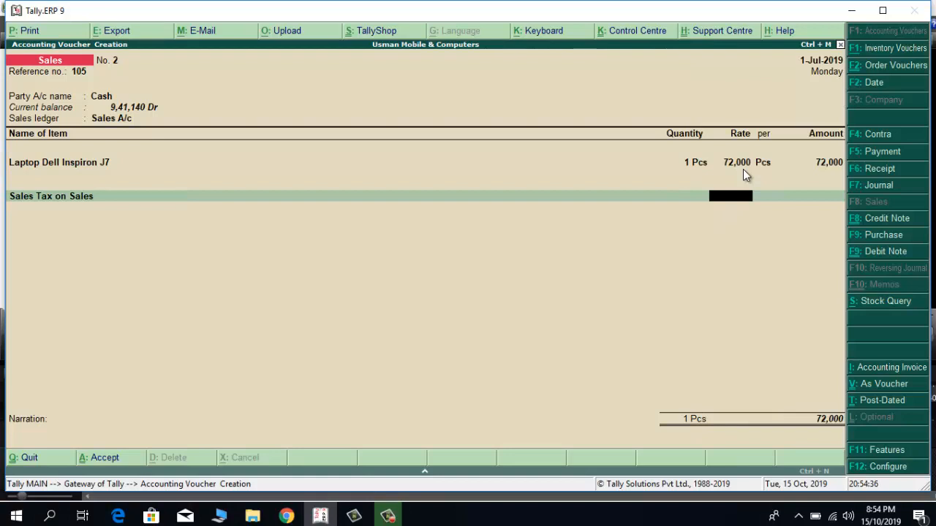
type("17%")
key("Return")
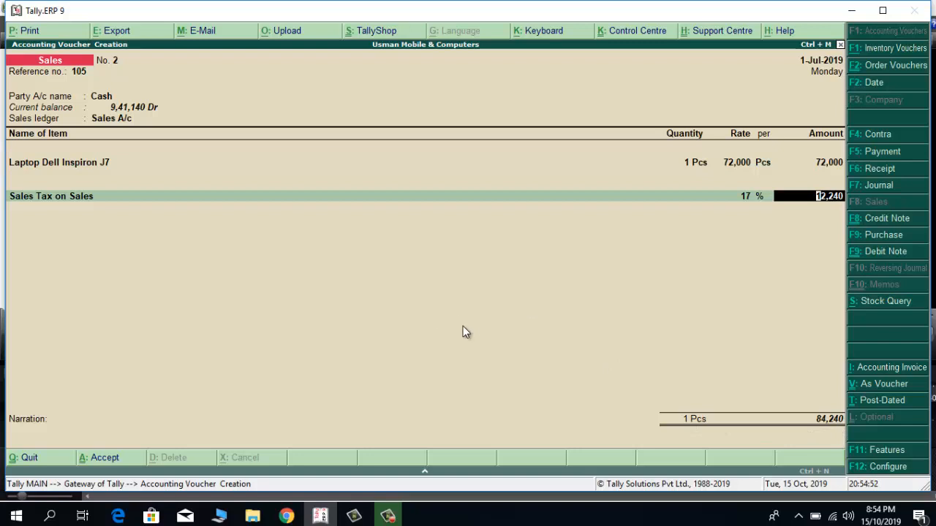
key("Return")
key("Return")
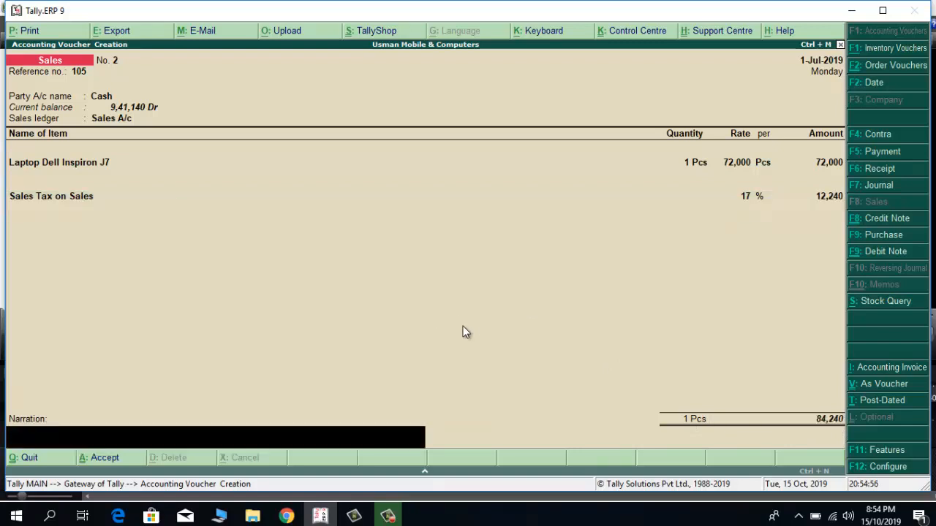
Enter the narration "Cash Sales Laptop 01 No", save the sales voucher and leave voucher entry
type("Cash Sales Laptop 0")
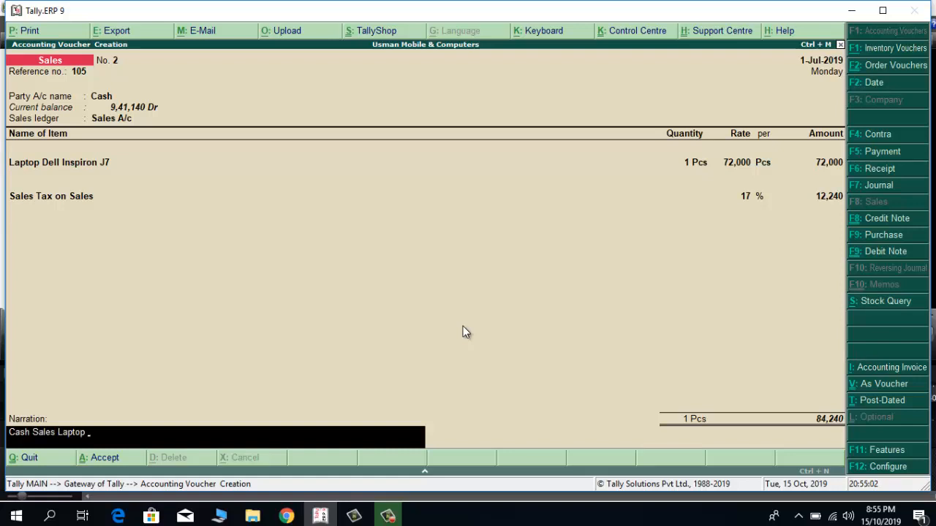
type("1 No")
key("Return")
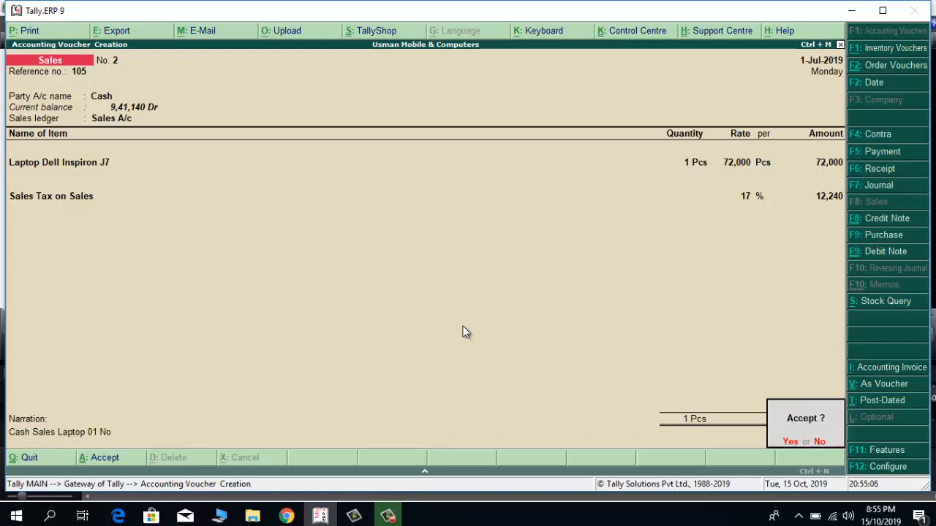
key("Return")
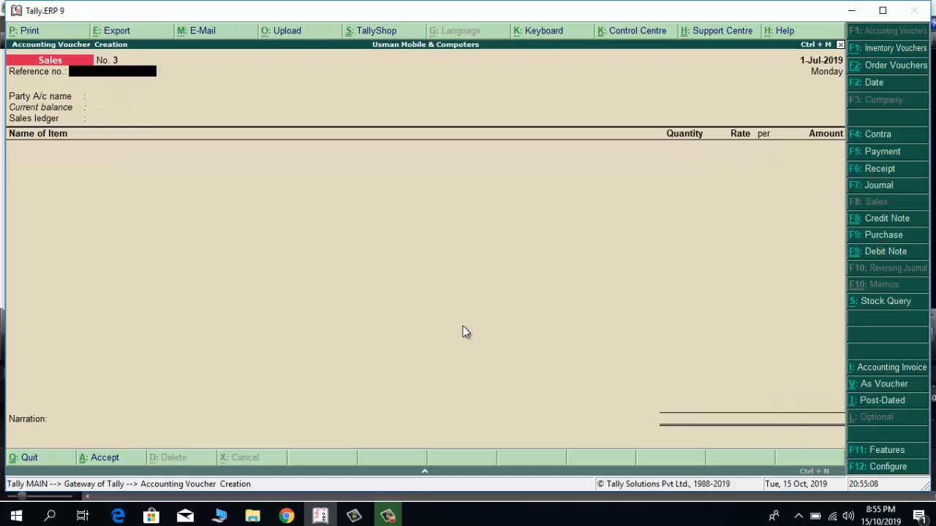
key("Escape")
key("Return")
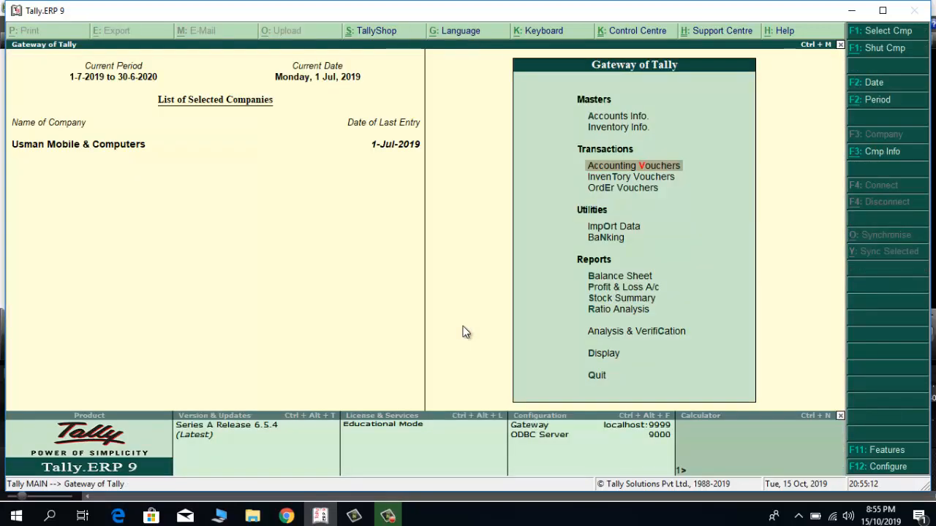
Open the Account Books list among the display reports
key("Down")
key("Down")
key("Down")
key("Down")
key("Down")
key("Down")
key("Down")
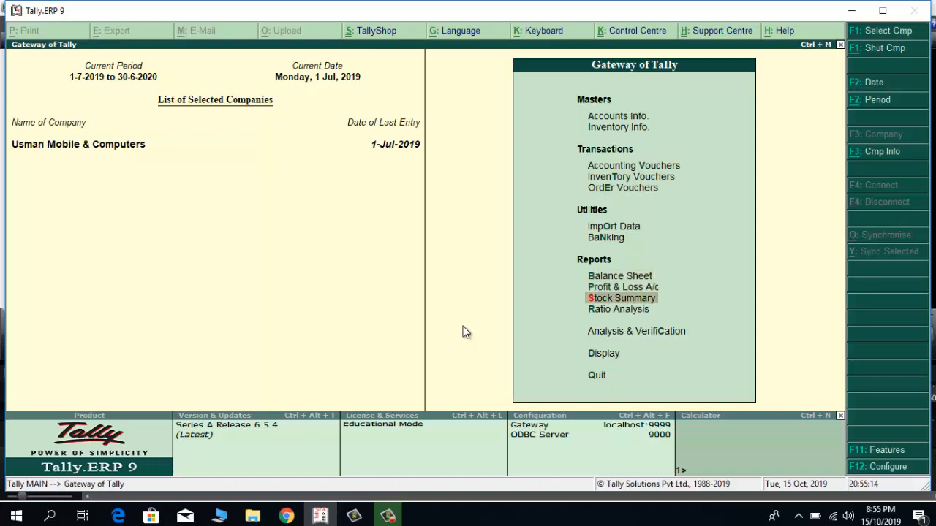
key("Down")
key("Down")
key("Down")
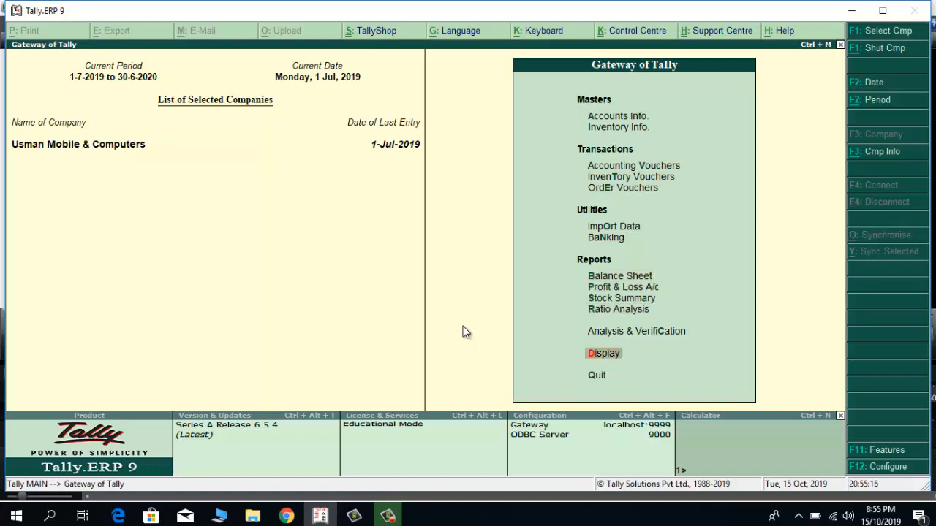
key("Return")
key("Down")
key("Down")
key("Return")
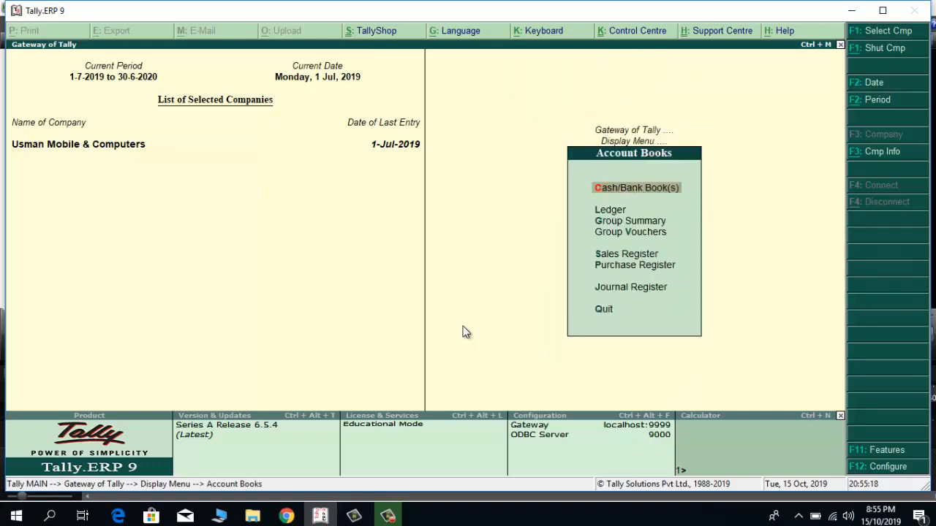
Display the ledger vouchers of the Cash ledger from the account books
key("Down")
key("Return")
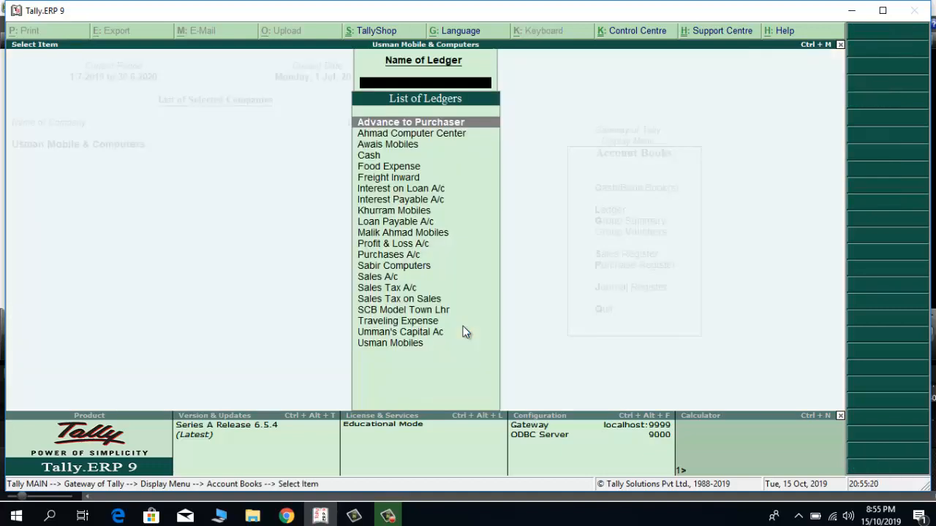
key("Down")
key("Down")
key("Down")
key("Return")
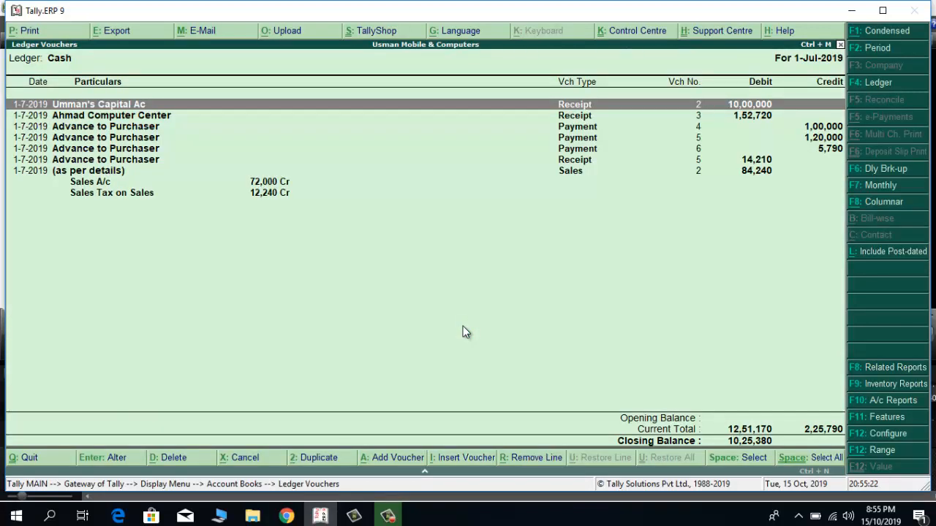
Open the laptop sales voucher from the Cash ledger to review its item, sales tax and narration
key("Down")
key("Down")
key("Down")
key("Down")
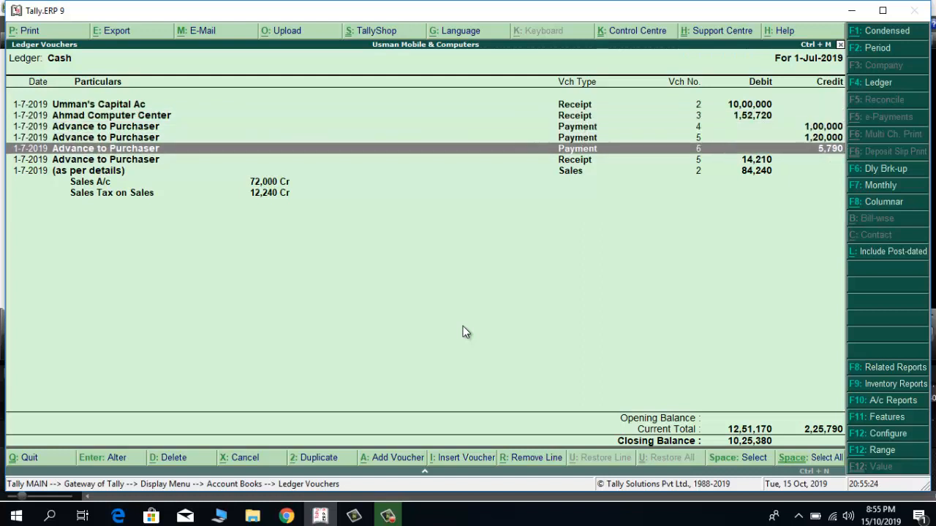
key("Down")
key("Down")
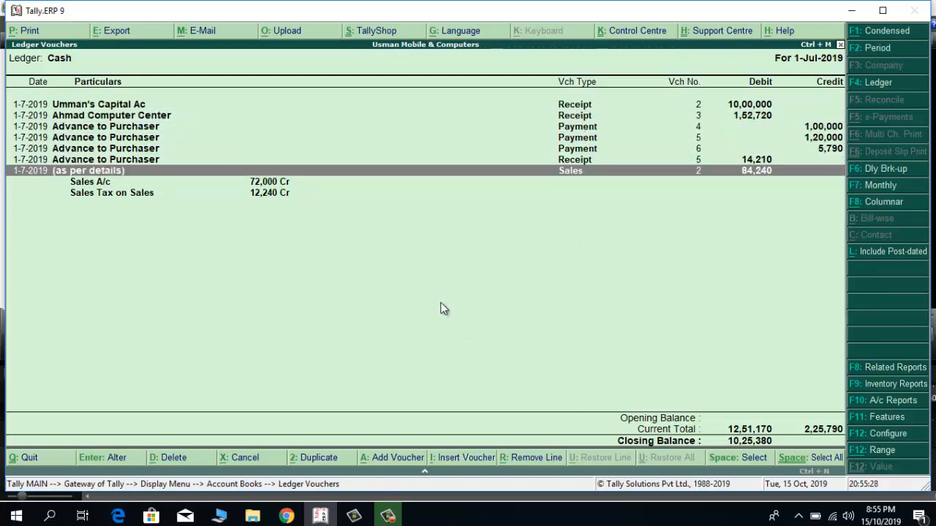
key("Return")
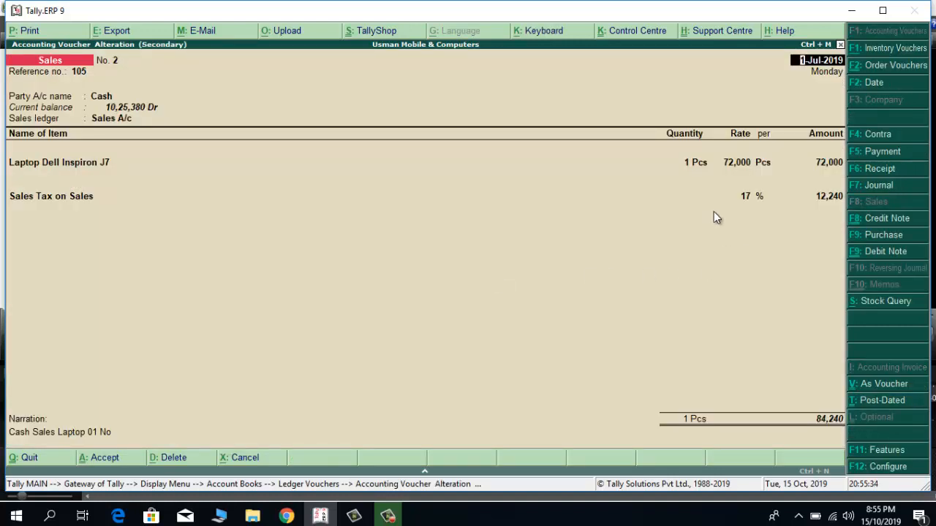
Quit the sales voucher without altering it and leave the Cash ledger, returning to the Account Books list
key("Escape")
key("y")
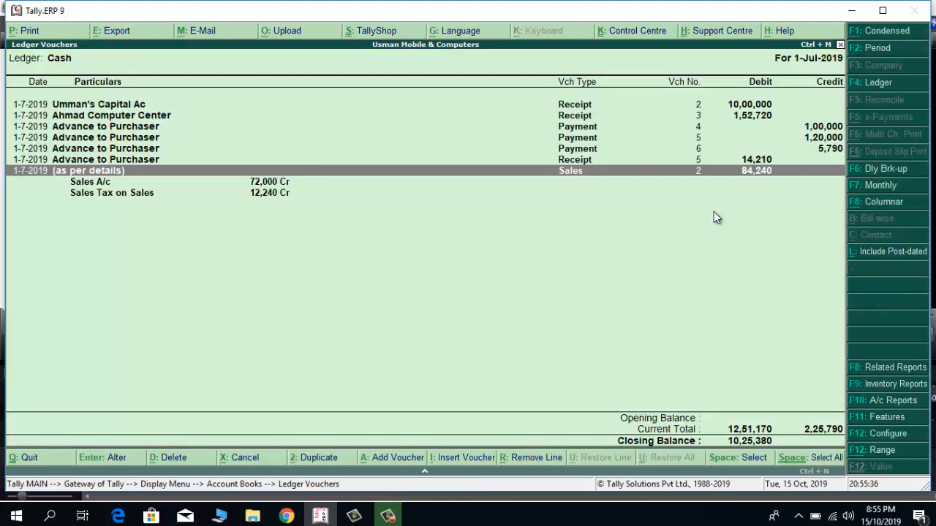
key("Escape")
key("BackSpace")
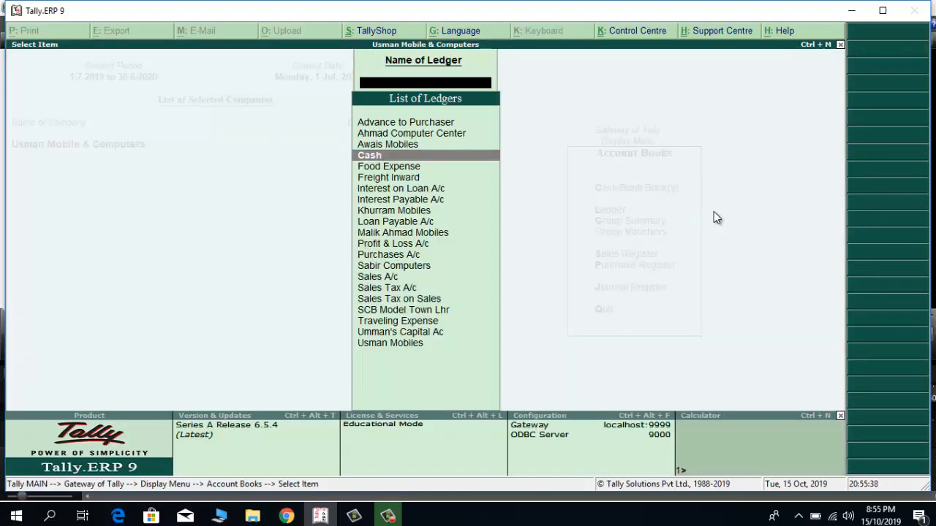
key("Escape")
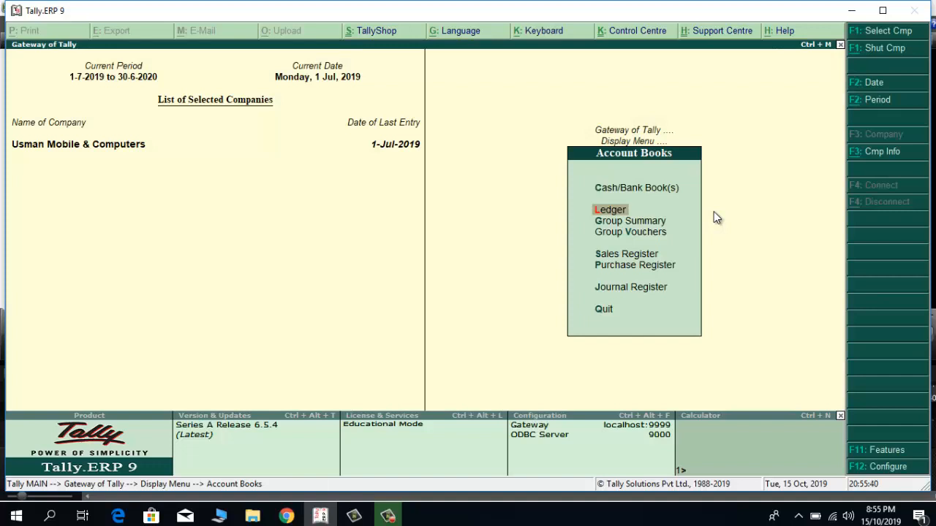